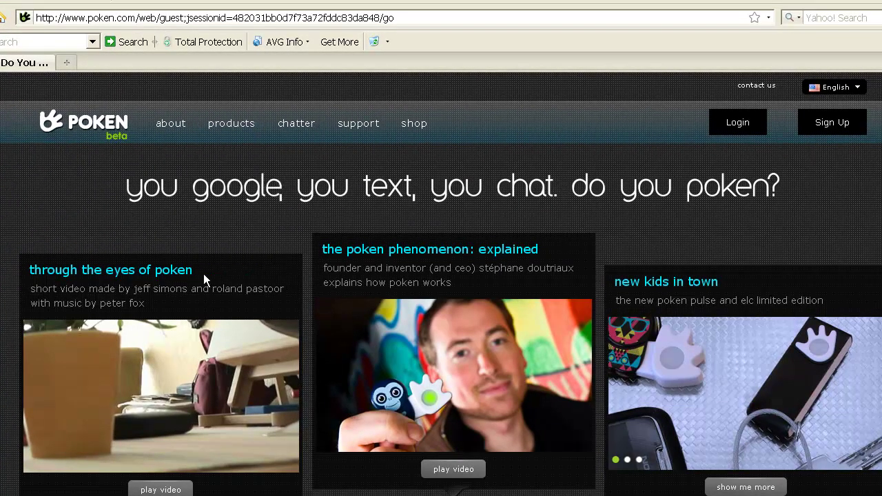
- Go to the Poken join page and open the Step 1 account-creation sign-up form
{"action": "left_click", "coordinate": [832, 124]}
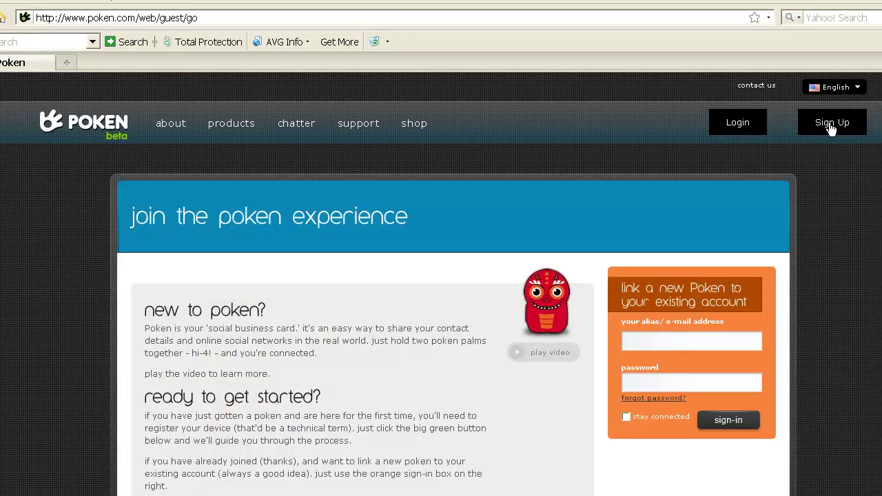
{"action": "scroll", "coordinate": [544, 460], "scroll_direction": "down", "scroll_amount": 1}
{"action": "scroll", "coordinate": [544, 456], "scroll_direction": "down", "scroll_amount": 1}
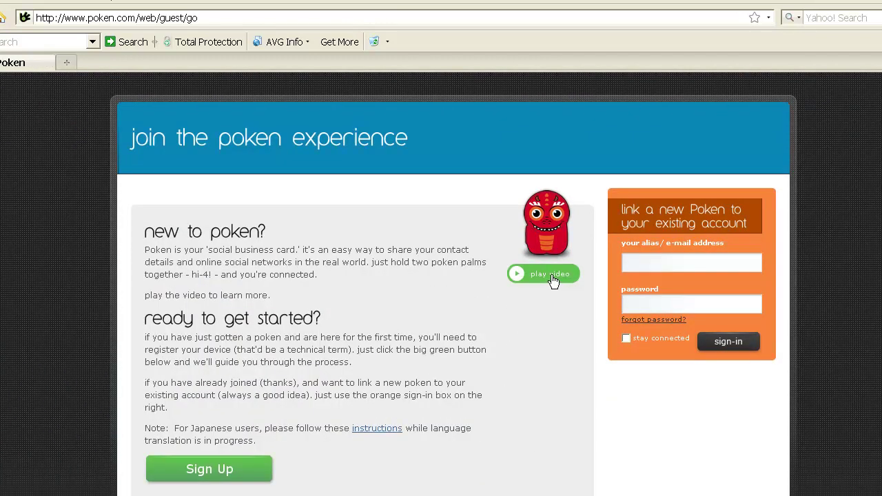
{"action": "left_click", "coordinate": [241, 471]}
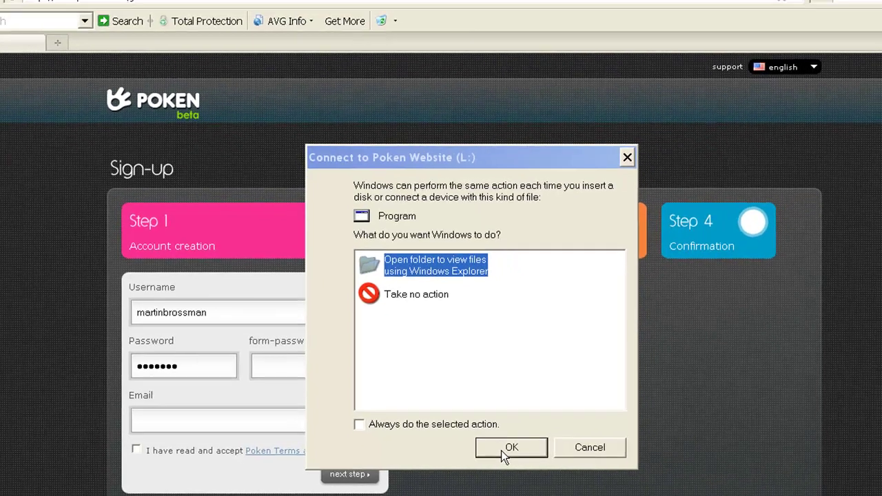
- Open the Poken drive's files and launch Start_Poken.html from drive L: to sync the device
{"action": "left_click", "coordinate": [528, 448]}
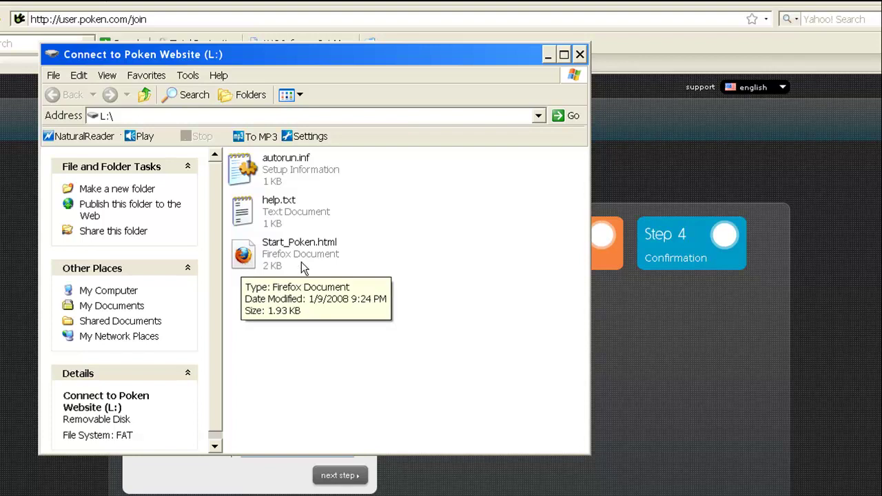
{"action": "double_click", "coordinate": [247, 262]}
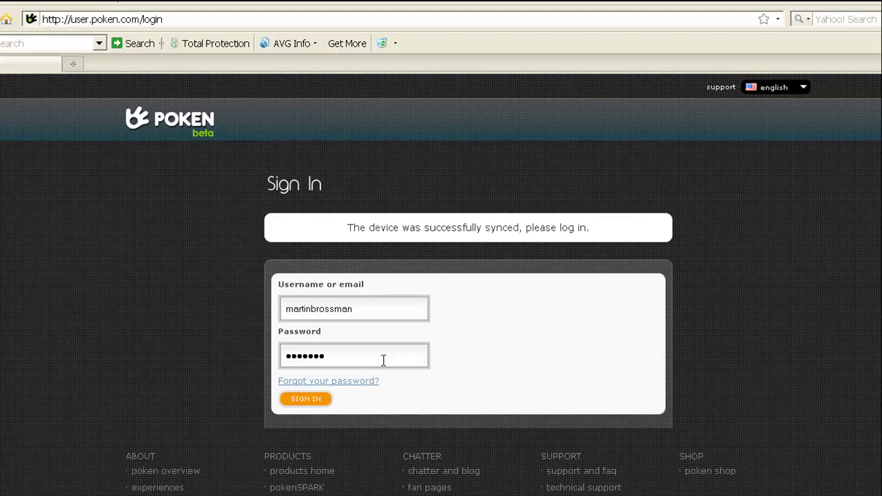
- Sign in and load the dashboard showing your card and the Nov 11–20, 2009 contacts timeline
{"action": "left_click", "coordinate": [310, 406]}
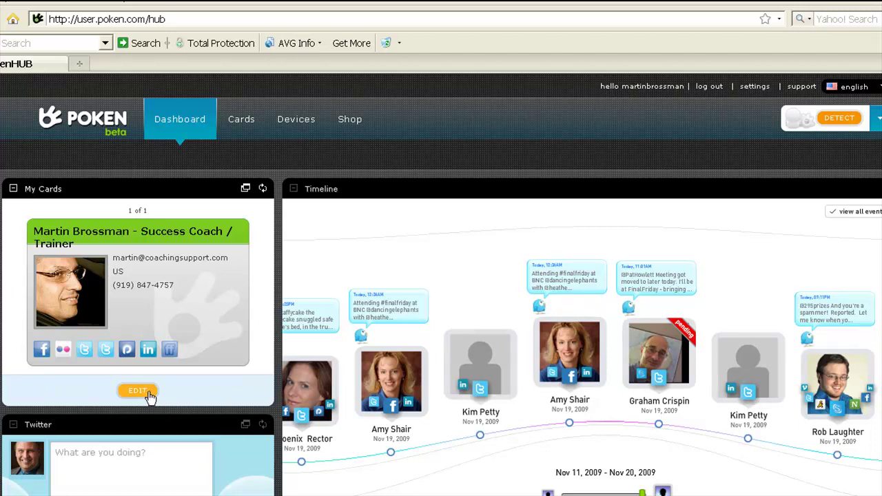
{"action": "mouse_move", "coordinate": [310, 405]}
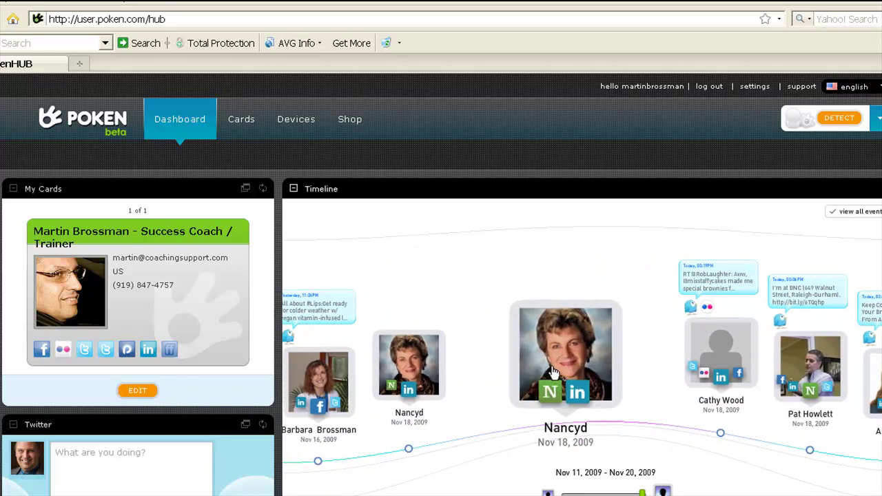
{"action": "scroll", "coordinate": [482, 324], "scroll_direction": "down", "scroll_amount": 5}
{"action": "scroll", "coordinate": [551, 372], "scroll_direction": "down", "scroll_amount": 2}
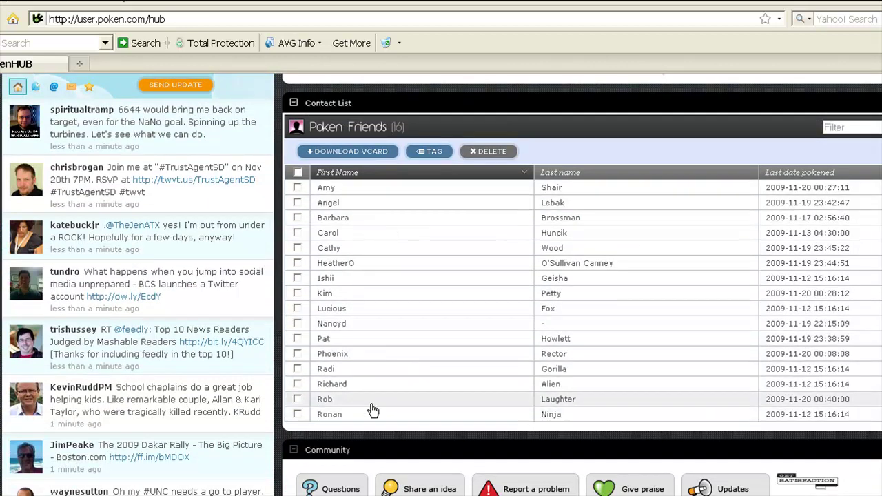
{"action": "scroll", "coordinate": [388, 359], "scroll_direction": "up", "scroll_amount": 1}
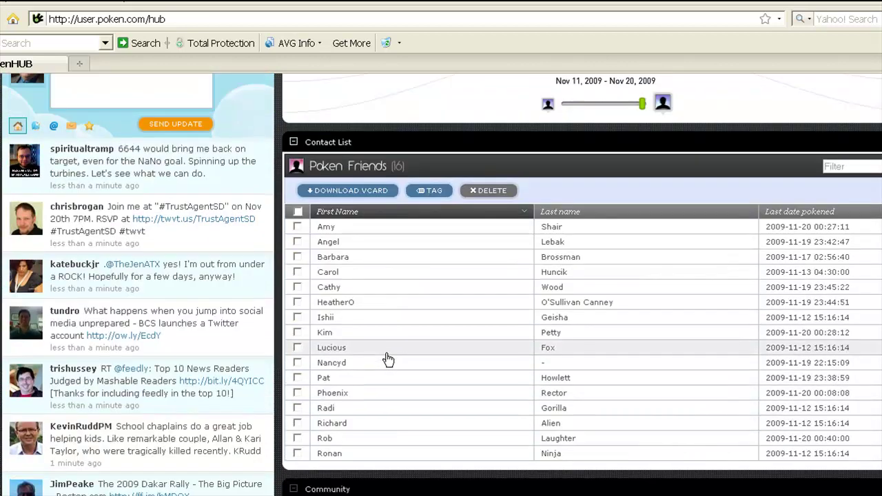
{"action": "scroll", "coordinate": [387, 358], "scroll_direction": "up", "scroll_amount": 3}
{"action": "scroll", "coordinate": [388, 359], "scroll_direction": "up", "scroll_amount": 1}
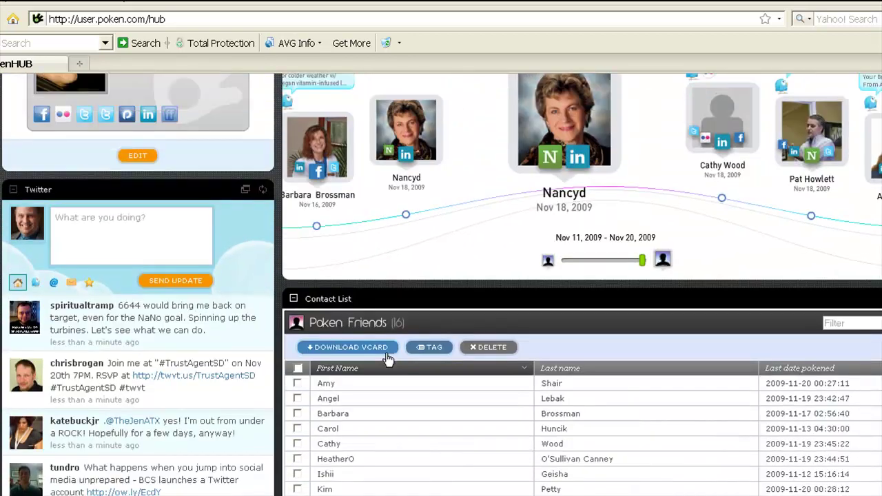
{"action": "scroll", "coordinate": [388, 358], "scroll_direction": "up", "scroll_amount": 1}
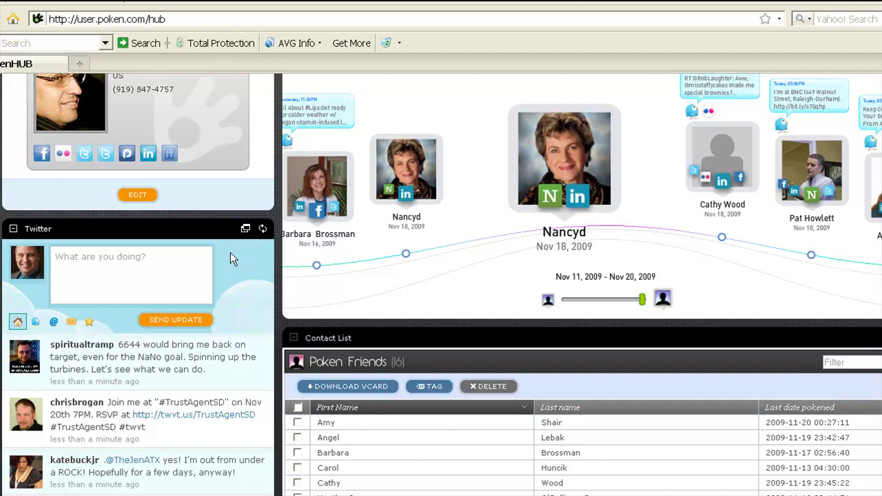
{"action": "scroll", "coordinate": [270, 310], "scroll_direction": "up", "scroll_amount": 3}
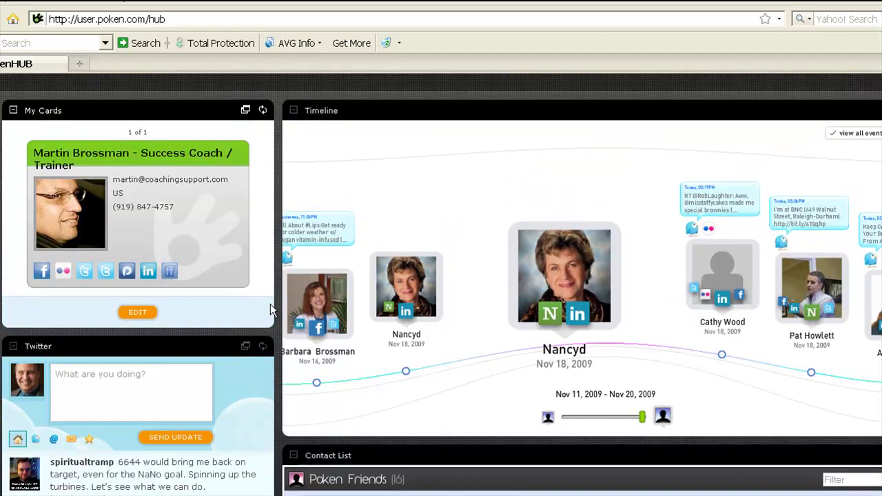
{"action": "scroll", "coordinate": [270, 310], "scroll_direction": "up", "scroll_amount": 1}
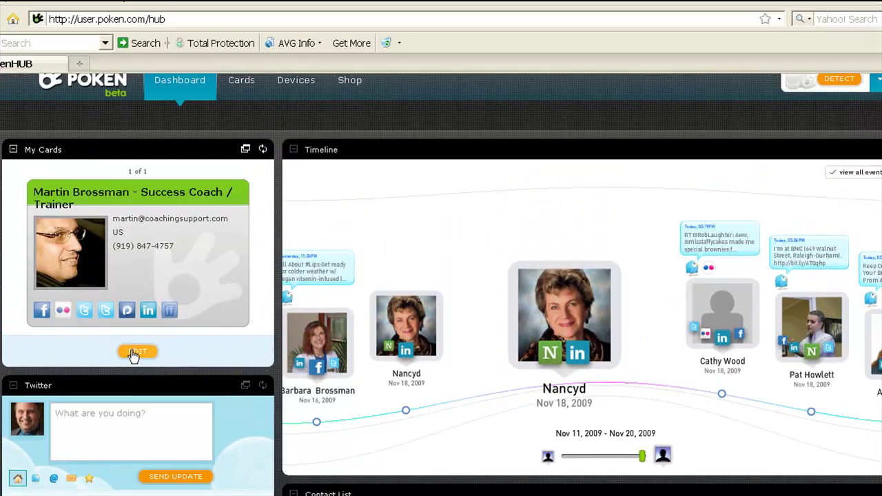
{"action": "scroll", "coordinate": [133, 353], "scroll_direction": "up", "scroll_amount": 1}
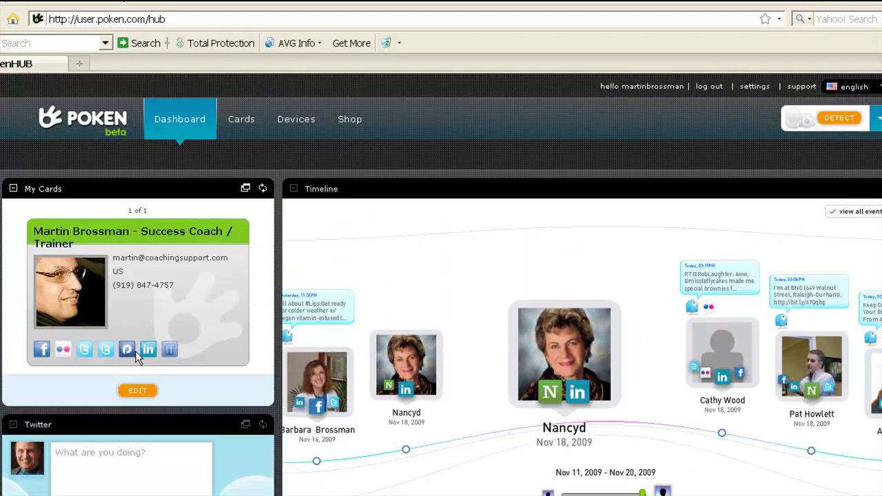
- Open the personal card in the card designer and place an address line field on it
{"action": "left_click", "coordinate": [137, 391]}
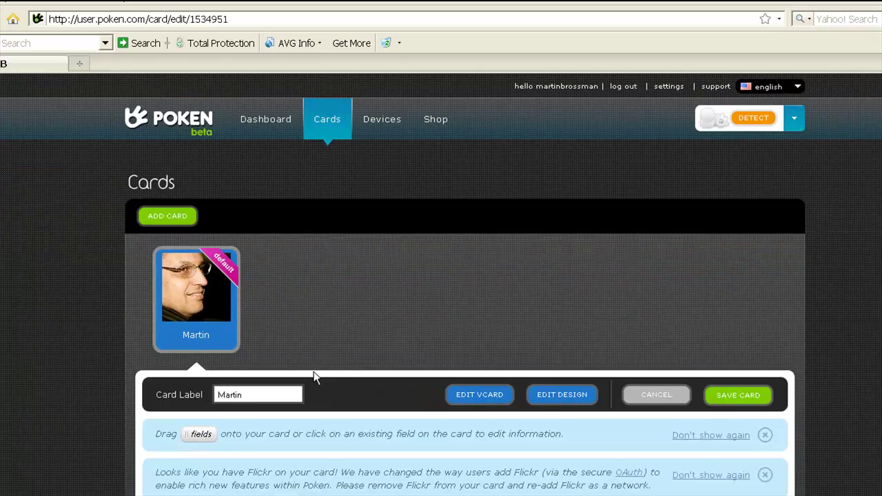
{"action": "scroll", "coordinate": [341, 391], "scroll_direction": "down", "scroll_amount": 8}
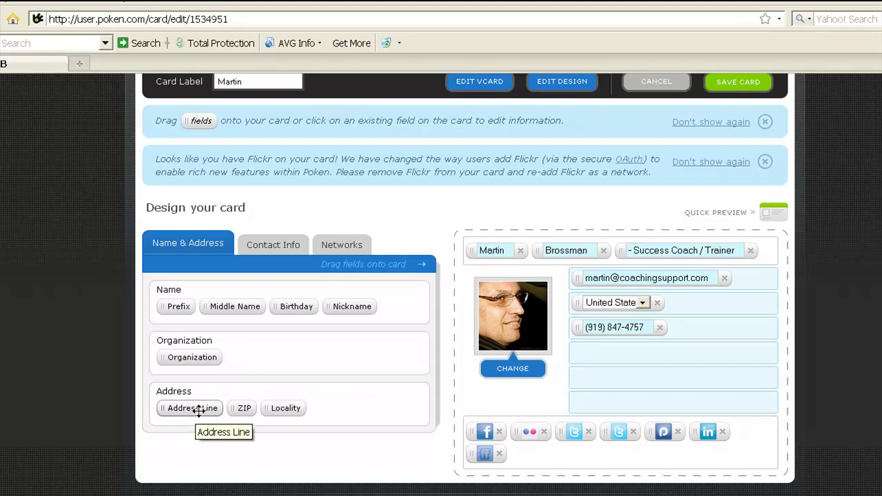
{"action": "left_click_drag", "start_coordinate": [199, 410], "coordinate": [620, 377]}
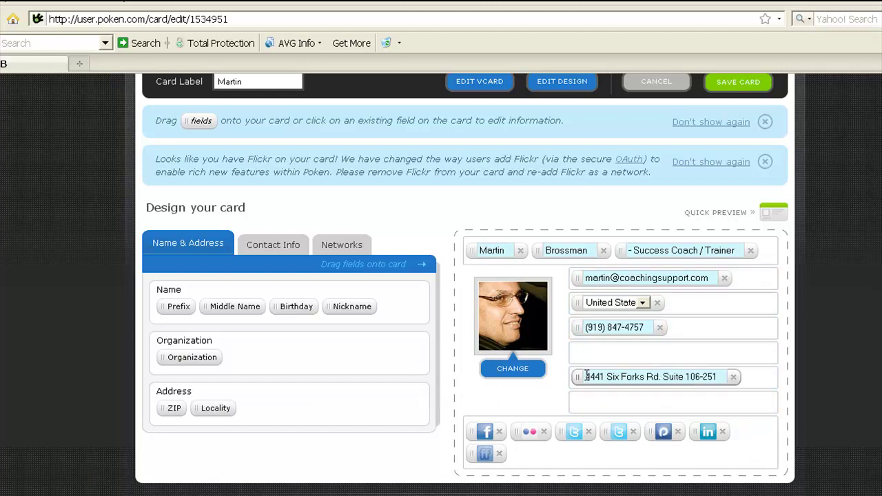
{"action": "left_click", "coordinate": [585, 376]}
{"action": "left_click_drag", "start_coordinate": [585, 376], "coordinate": [709, 372]}
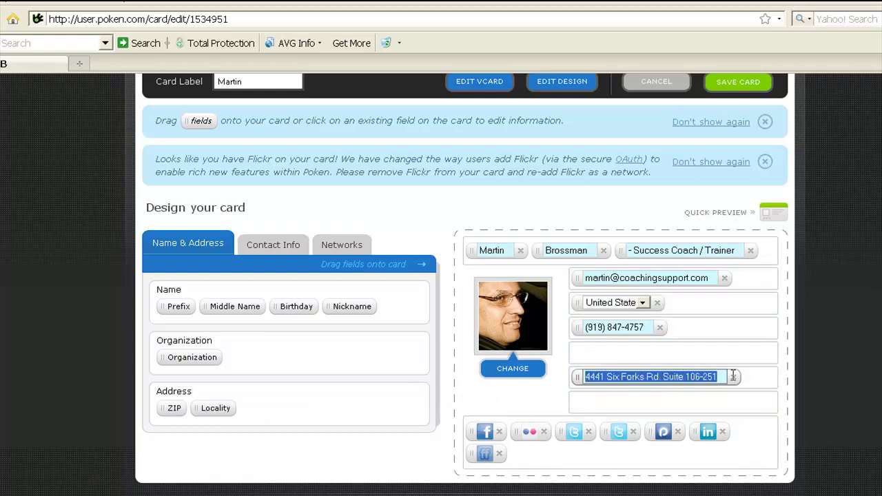
{"action": "left_click", "coordinate": [646, 377]}
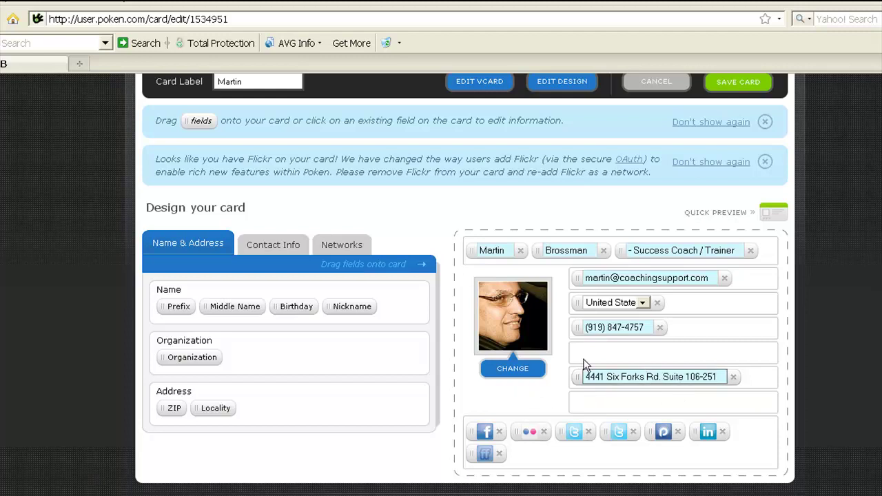
- Add a ZIP field, then a Locality field beside 27609 reading Raleigh NC
{"action": "left_click_drag", "start_coordinate": [174, 408], "coordinate": [584, 398]}
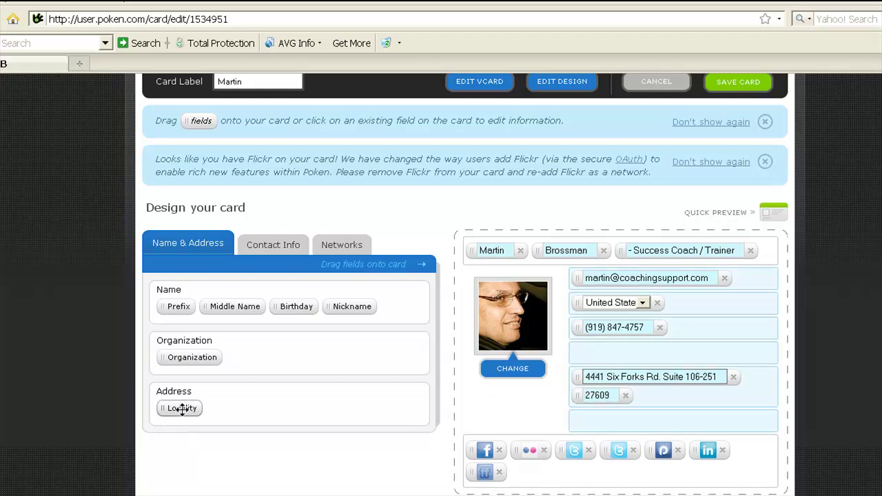
{"action": "left_click_drag", "start_coordinate": [182, 408], "coordinate": [640, 395]}
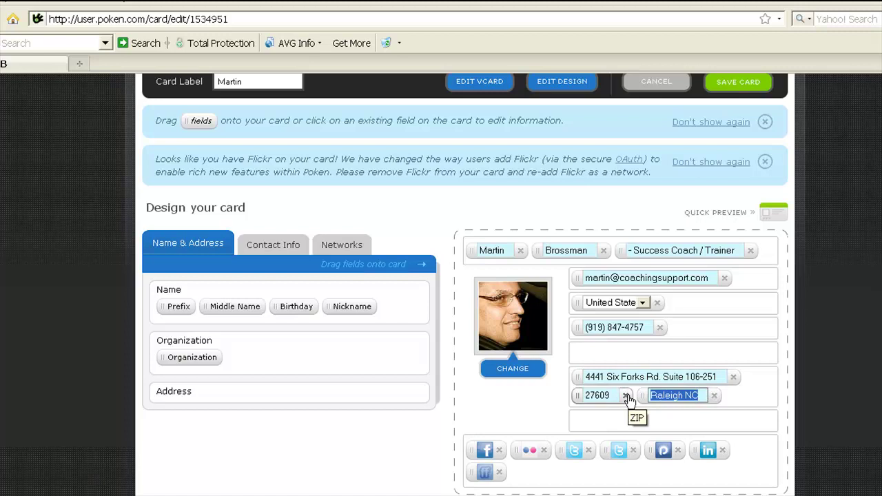
{"action": "type", "text": "Raleigh NC"}
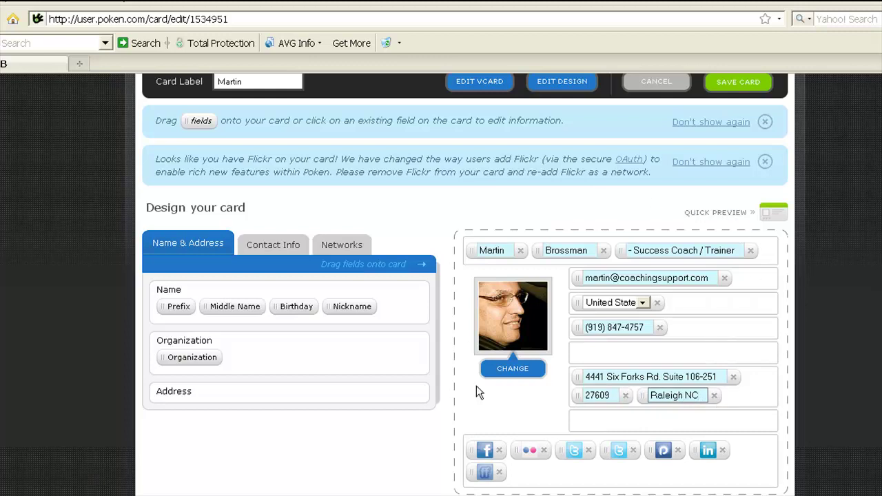
{"action": "left_click", "coordinate": [272, 248]}
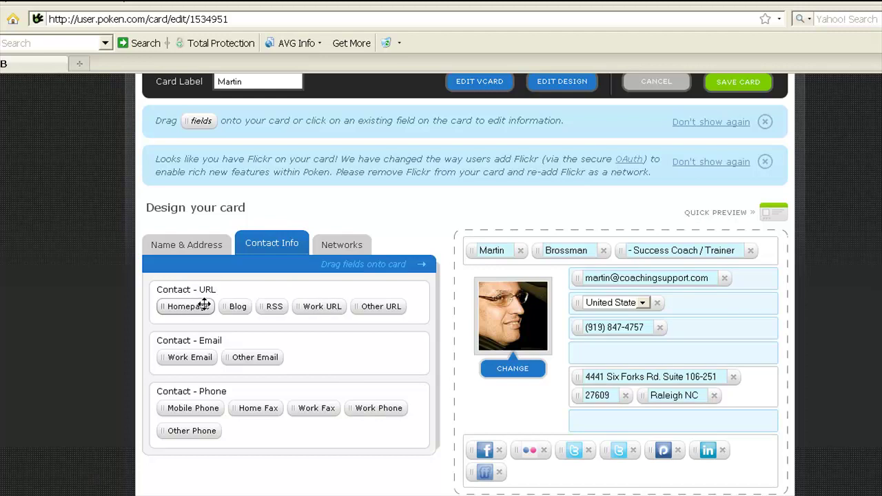
{"action": "left_click_drag", "start_coordinate": [187, 306], "coordinate": [606, 350]}
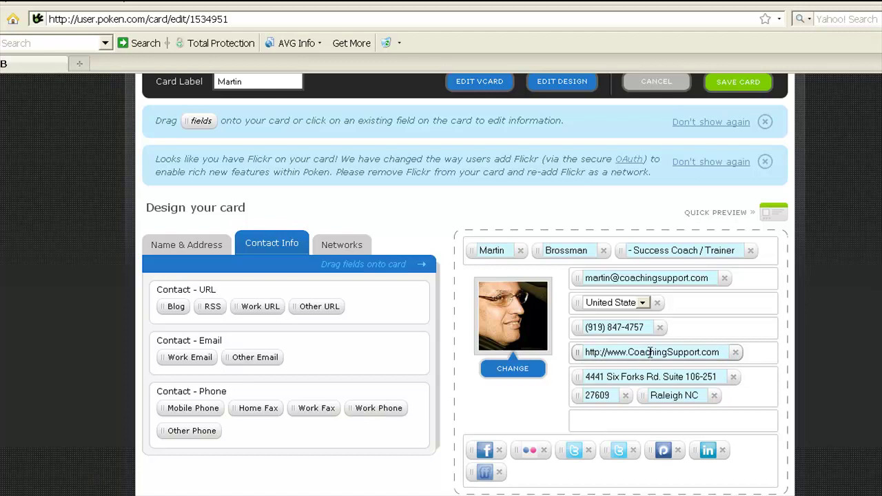
{"action": "left_click_drag", "start_coordinate": [244, 306], "coordinate": [584, 373]}
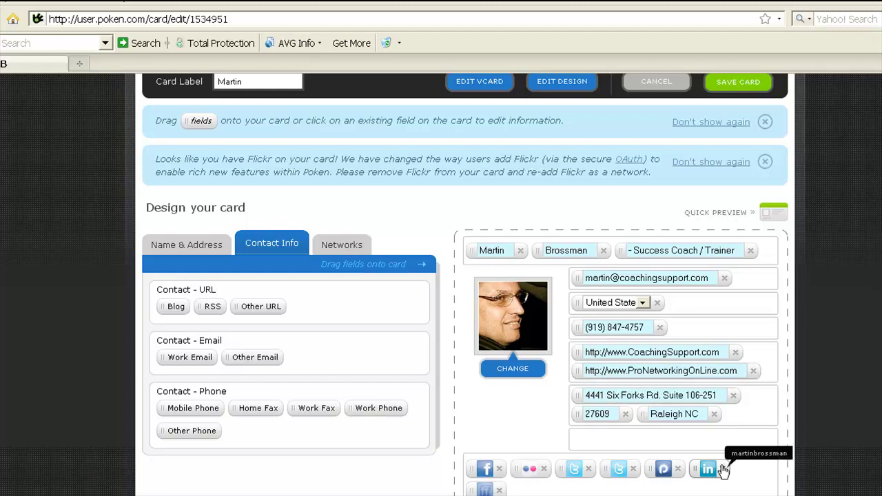
- Show the Networks list of social sites available for the card
{"action": "left_click", "coordinate": [335, 247]}
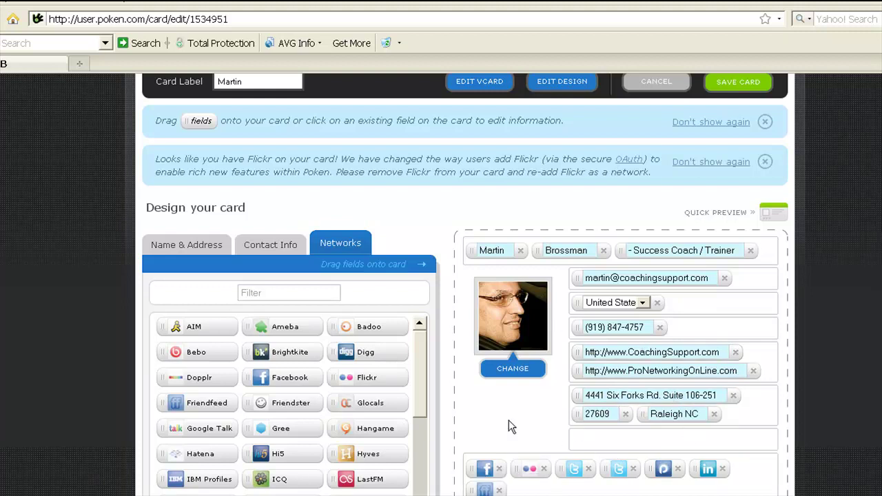
- Save the edited card and return to the dashboard with the contacts timeline
{"action": "scroll", "coordinate": [516, 422], "scroll_direction": "up", "scroll_amount": 2}
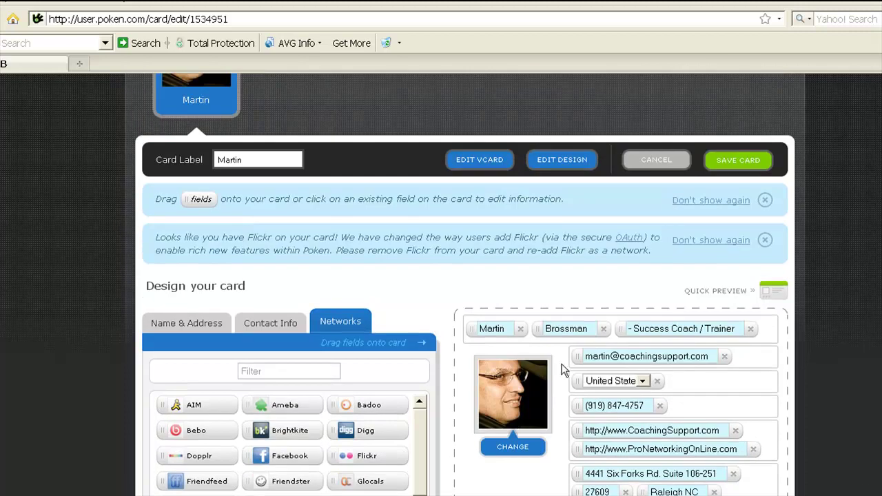
{"action": "left_click", "coordinate": [738, 160]}
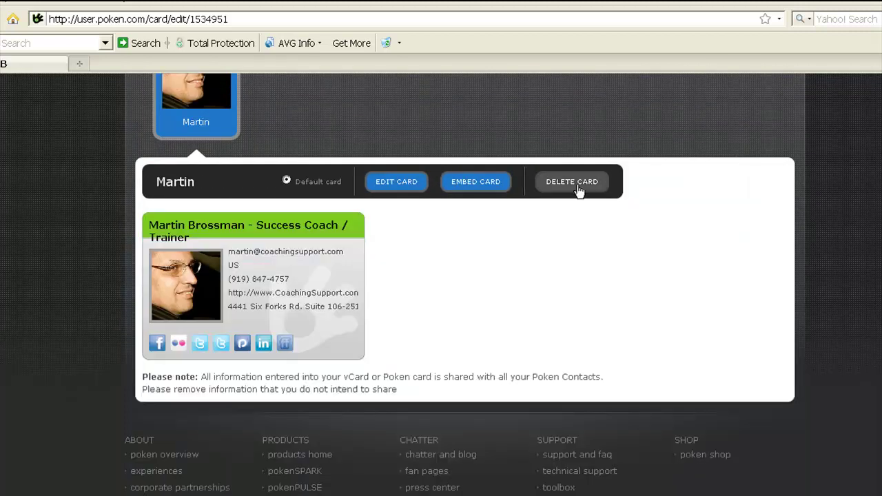
{"action": "scroll", "coordinate": [431, 300], "scroll_direction": "up", "scroll_amount": 5}
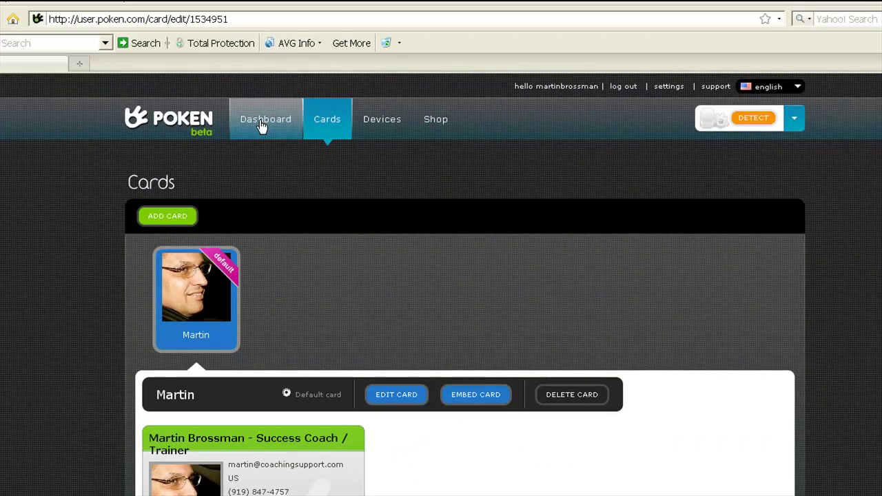
{"action": "left_click", "coordinate": [262, 123]}
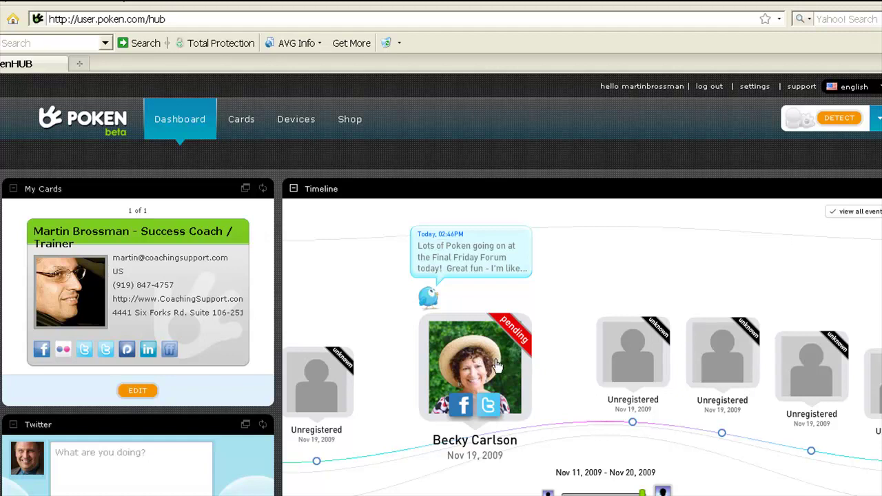
- Accept the pending contact with the straw-hat photo and close its detail panel
{"action": "left_click", "coordinate": [503, 338]}
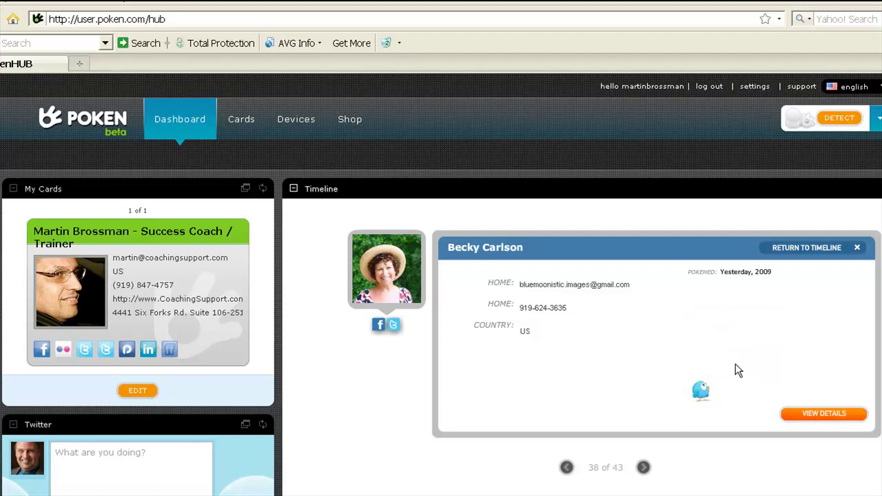
{"action": "left_click", "coordinate": [856, 248]}
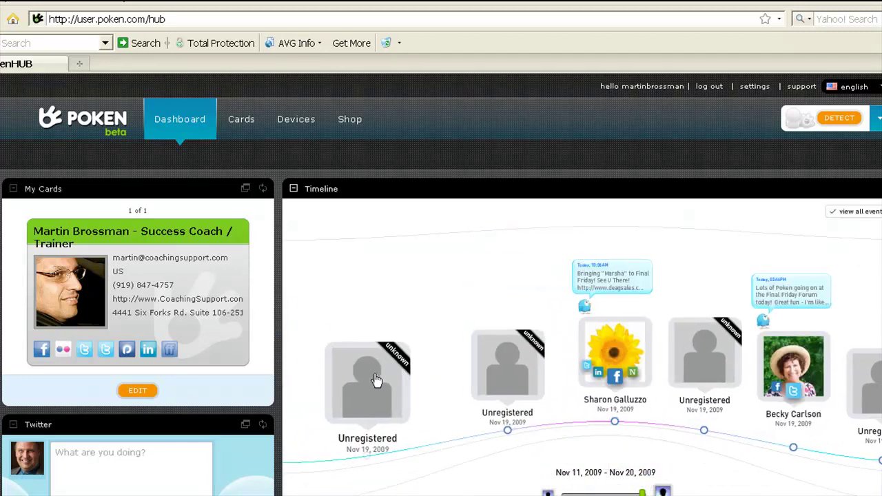
- Slide the timeline to the LinkingRaleighNC pending card and accept that contact
{"action": "left_click_drag", "start_coordinate": [308, 375], "coordinate": [551, 354]}
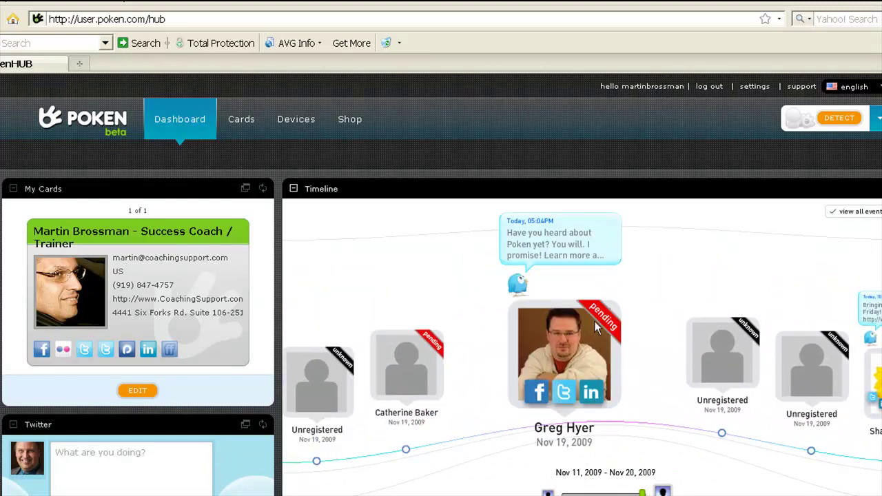
{"action": "left_click", "coordinate": [555, 346]}
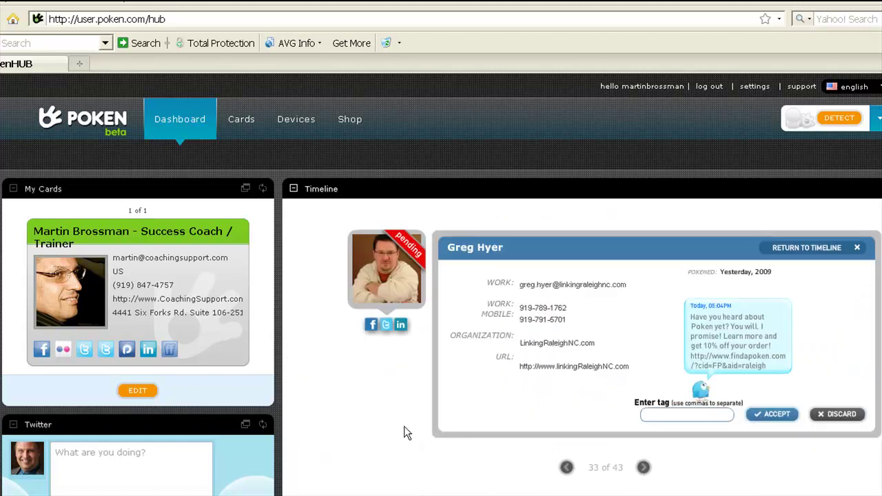
{"action": "left_click", "coordinate": [773, 416]}
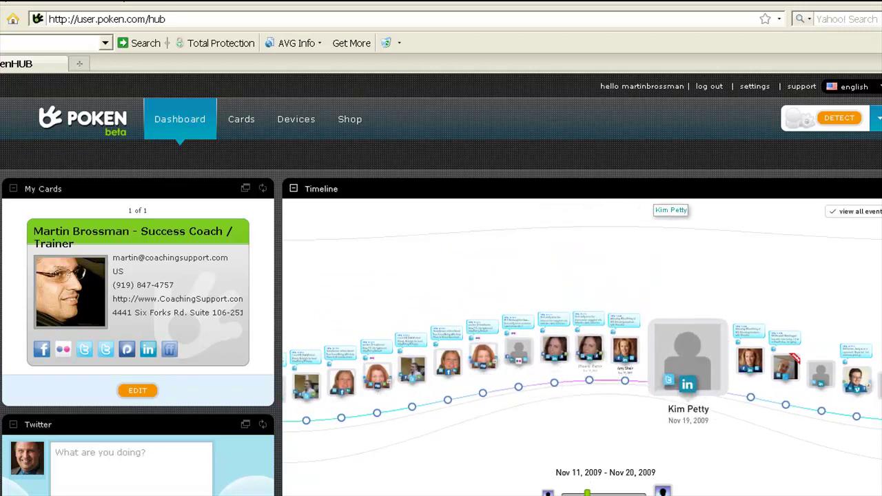
{"action": "scroll", "coordinate": [561, 355], "scroll_direction": "down", "scroll_amount": 5}
{"action": "scroll", "coordinate": [561, 355], "scroll_direction": "down", "scroll_amount": 5}
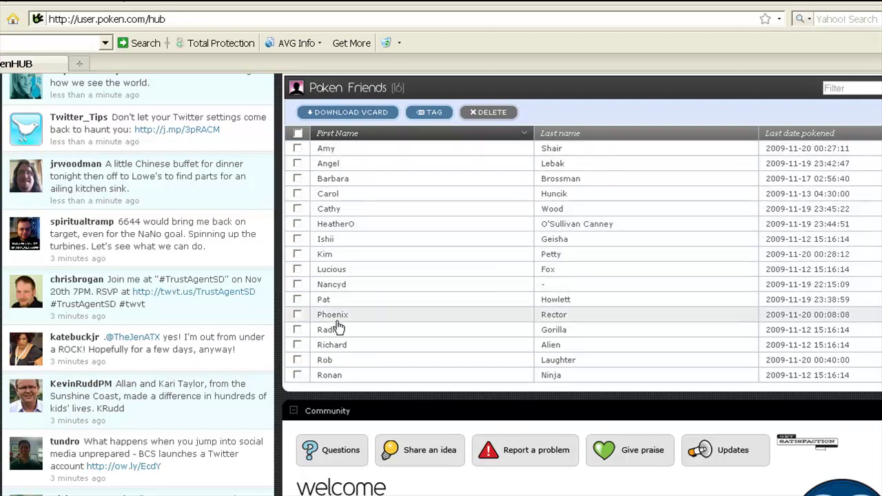
{"action": "scroll", "coordinate": [380, 296], "scroll_direction": "up", "scroll_amount": 5}
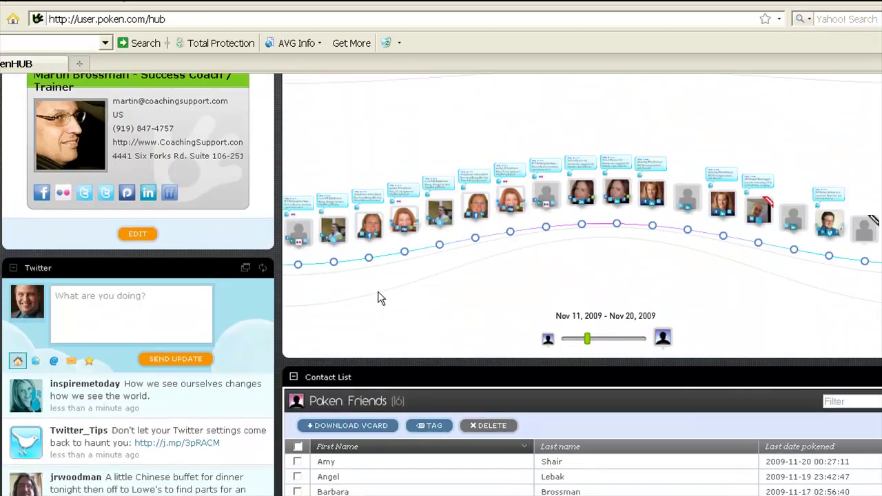
{"action": "scroll", "coordinate": [380, 296], "scroll_direction": "up", "scroll_amount": 2}
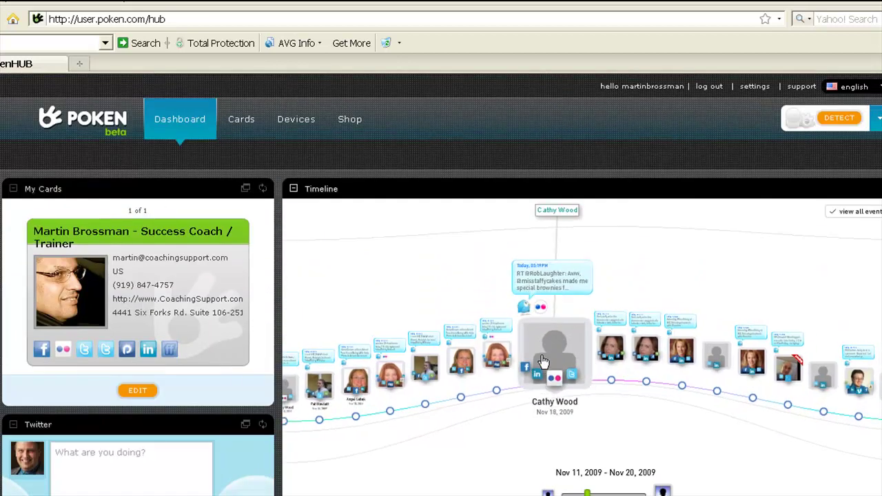